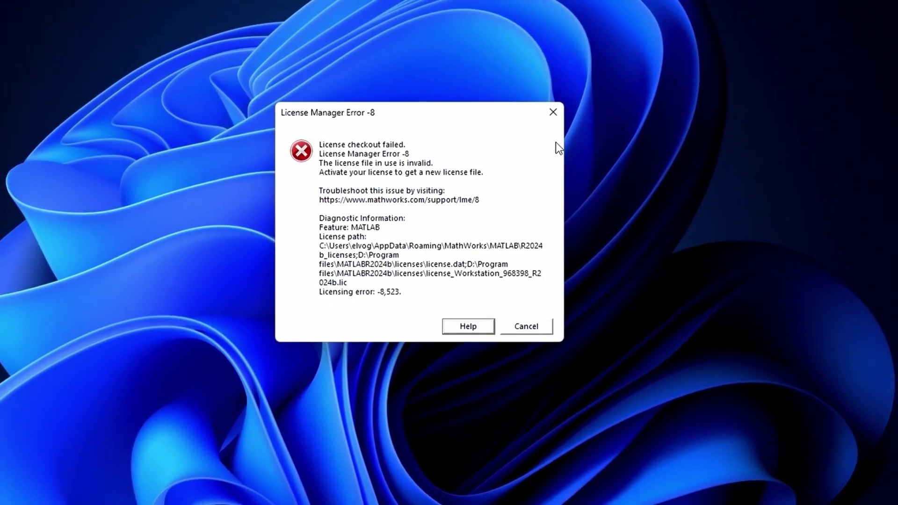
Step: Close the License Manager Error -8 dialog about the invalid license file
left_click(546, 118)
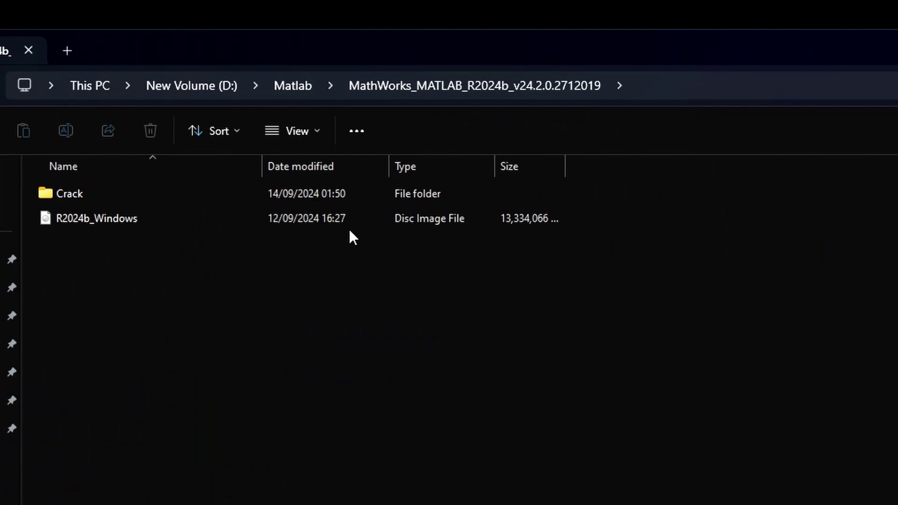
Step: Copy libmwlmgrimpl.dll from the Crack folder to the clipboard
left_click(77, 184)
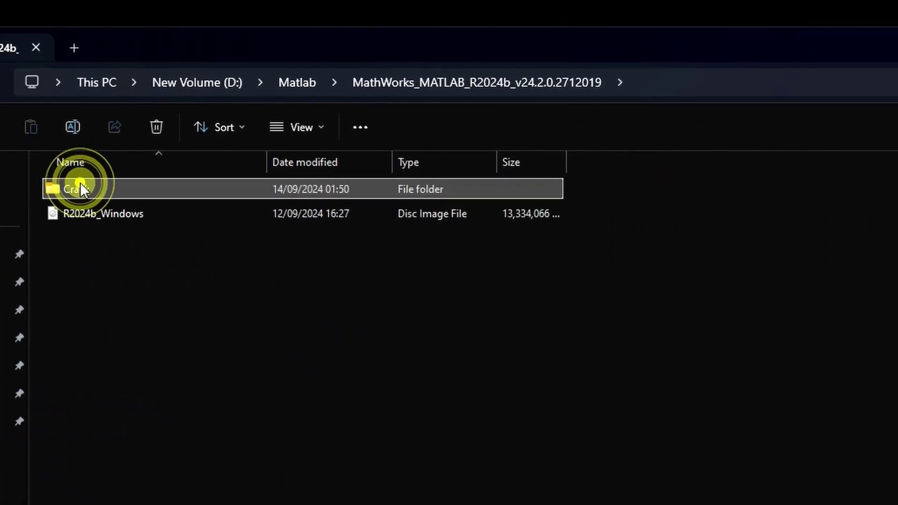
left_click(80, 183)
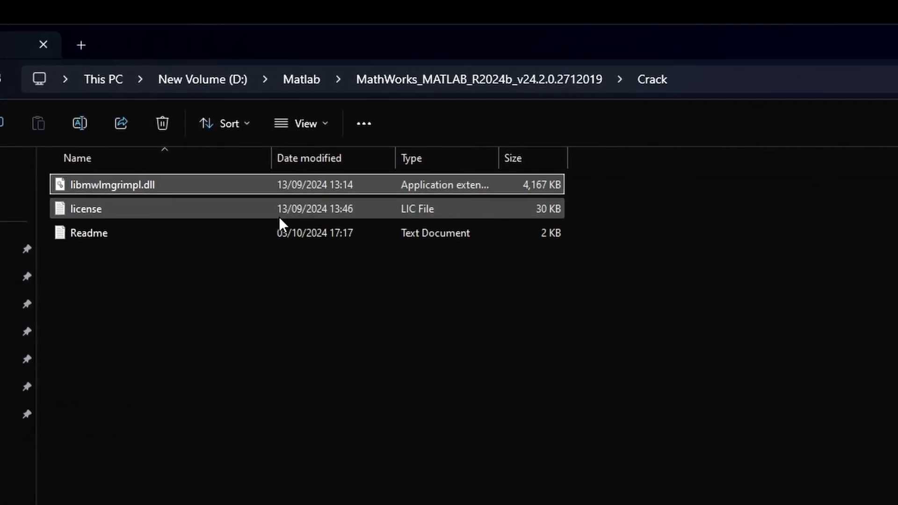
left_click(141, 180)
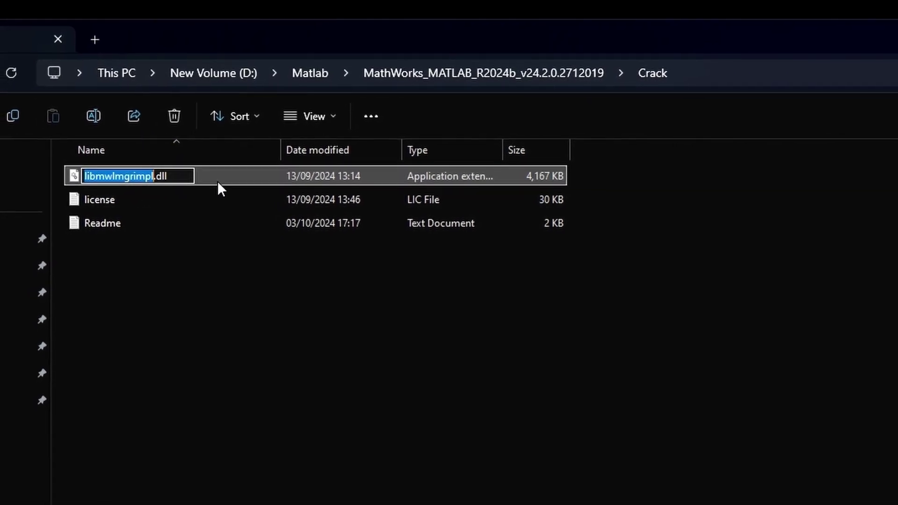
left_click(225, 180)
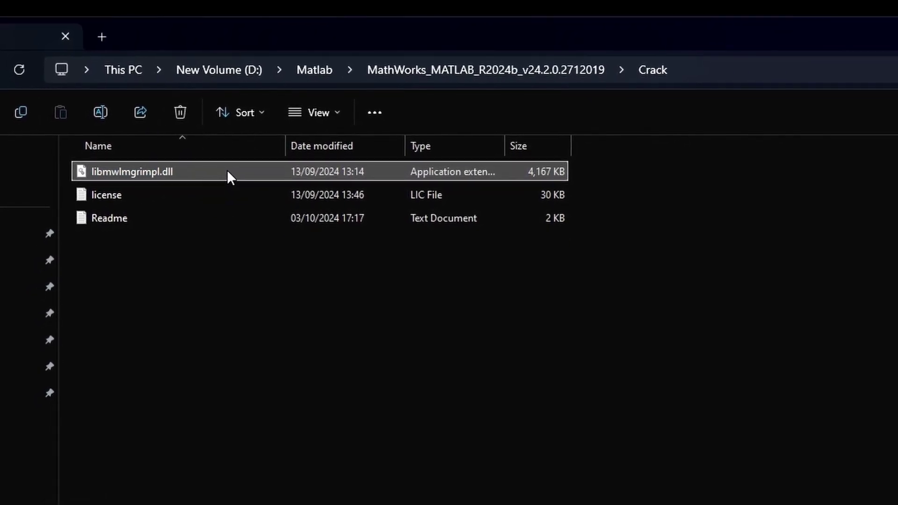
right_click(231, 168)
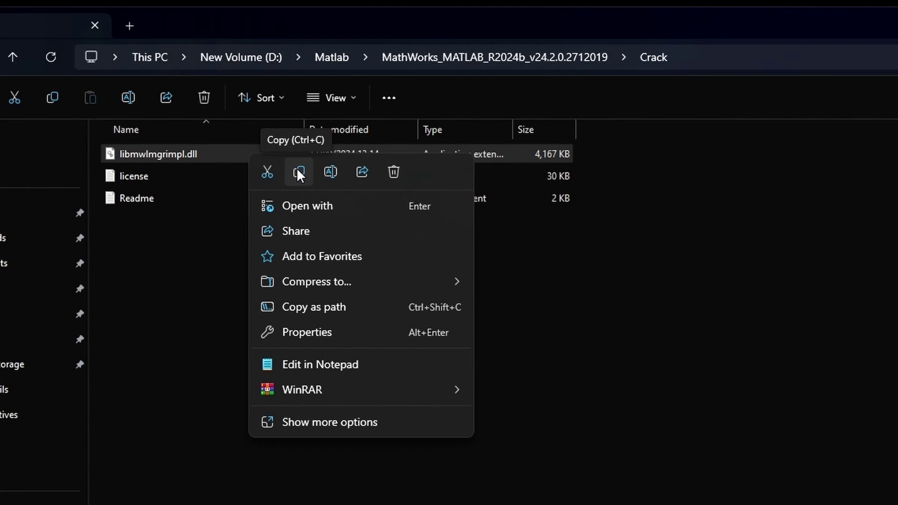
left_click(297, 170)
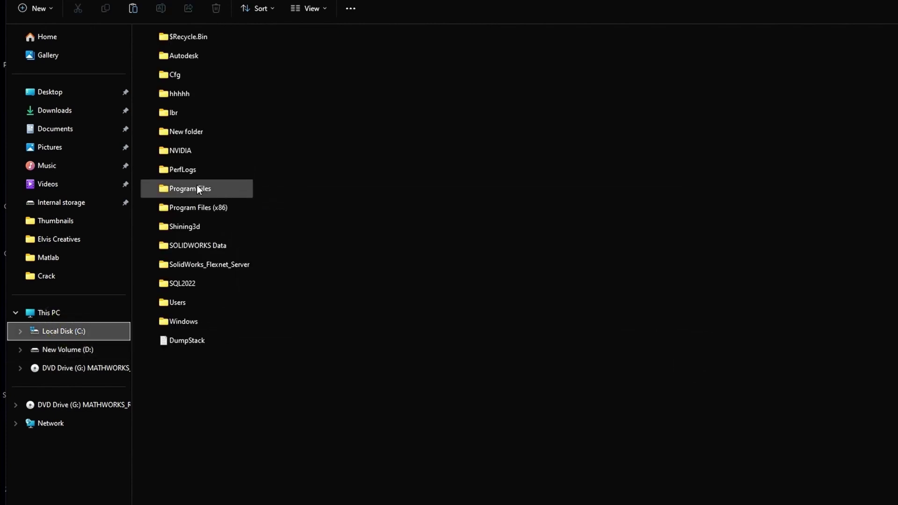
Step: Go to D:\Program files\MATLABR2024b after first checking Program Files on drive C
left_click(202, 188)
double_click(203, 189)
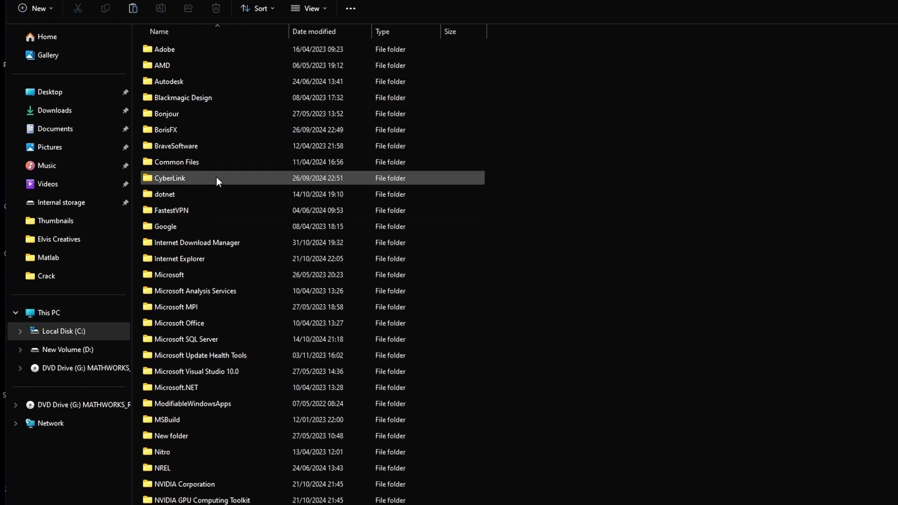
scroll(210, 210, "down", 5)
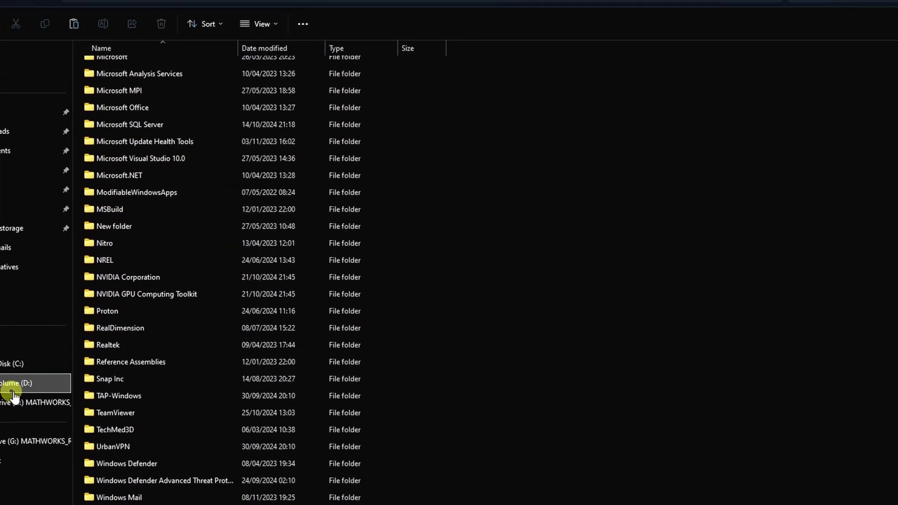
left_click(56, 349)
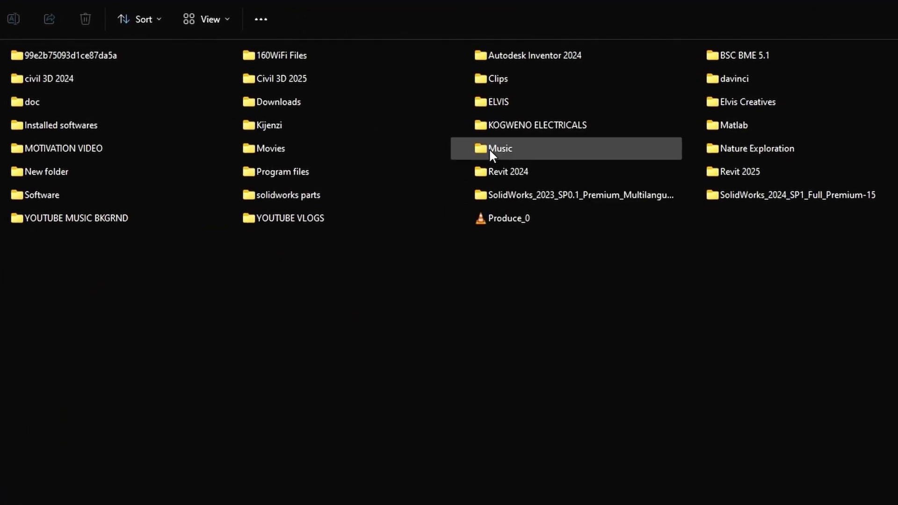
double_click(307, 169)
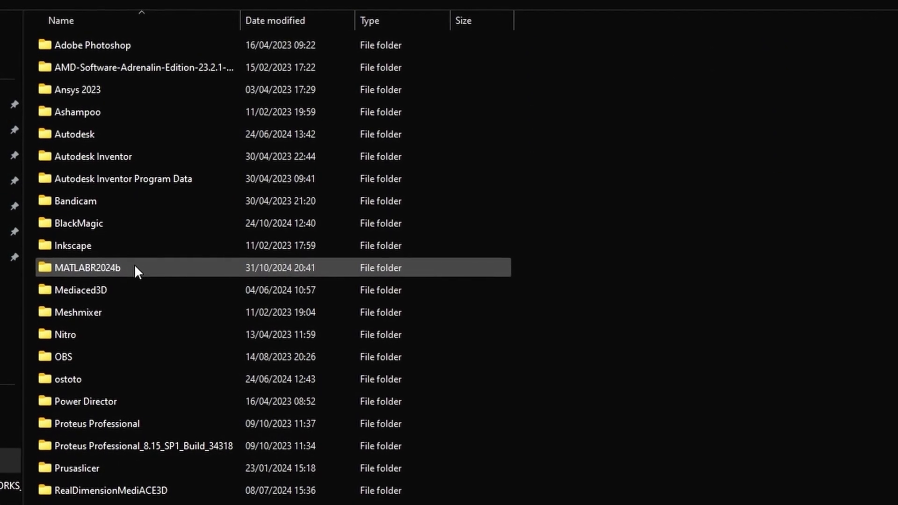
double_click(135, 267)
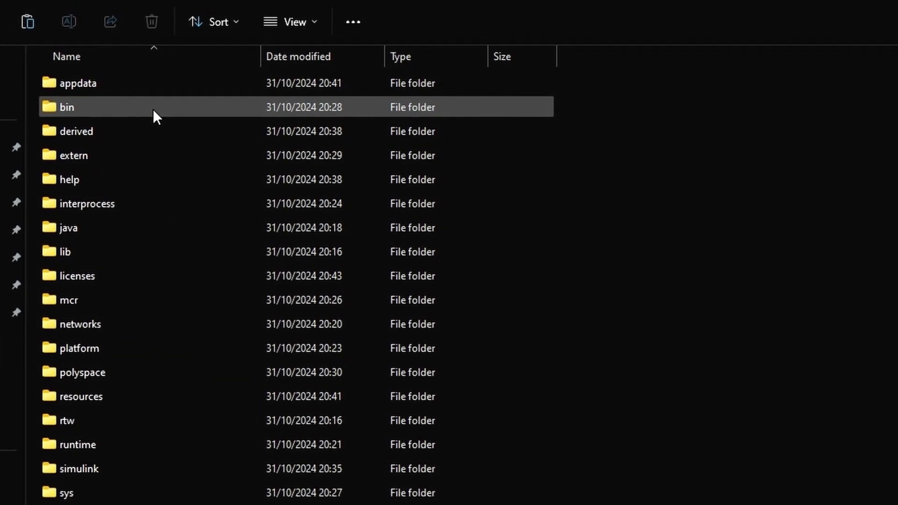
Step: Navigate through bin and win64 into the matlab_startup_plugins folder
left_click(155, 100)
double_click(148, 118)
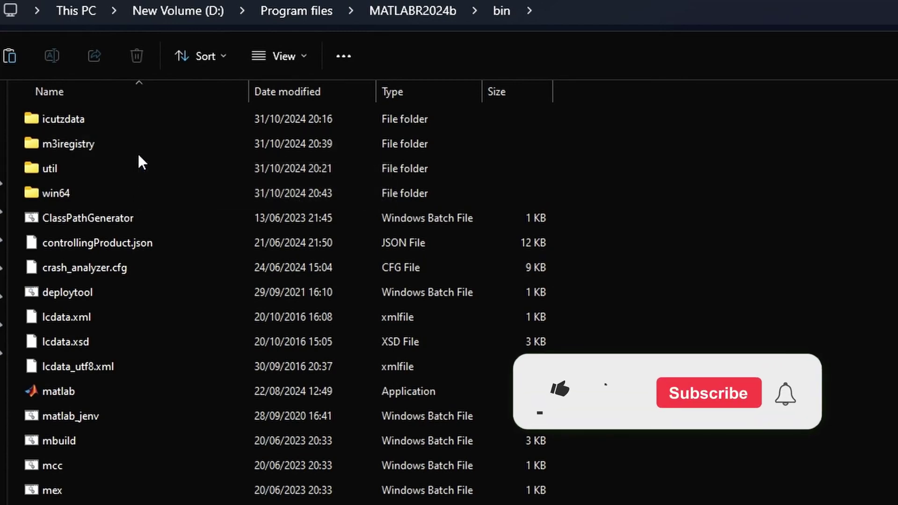
double_click(95, 189)
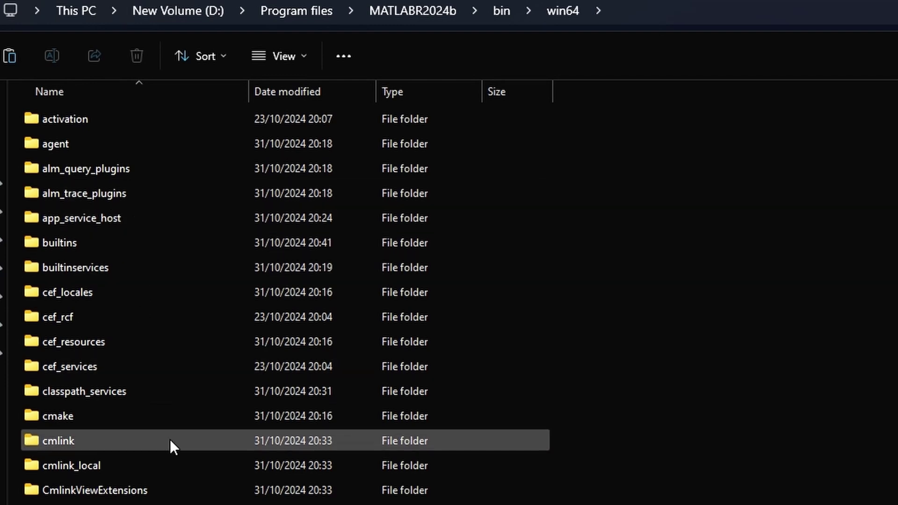
scroll(170, 442, "down", 4)
scroll(171, 440, "down", 1)
scroll(170, 441, "down", 8)
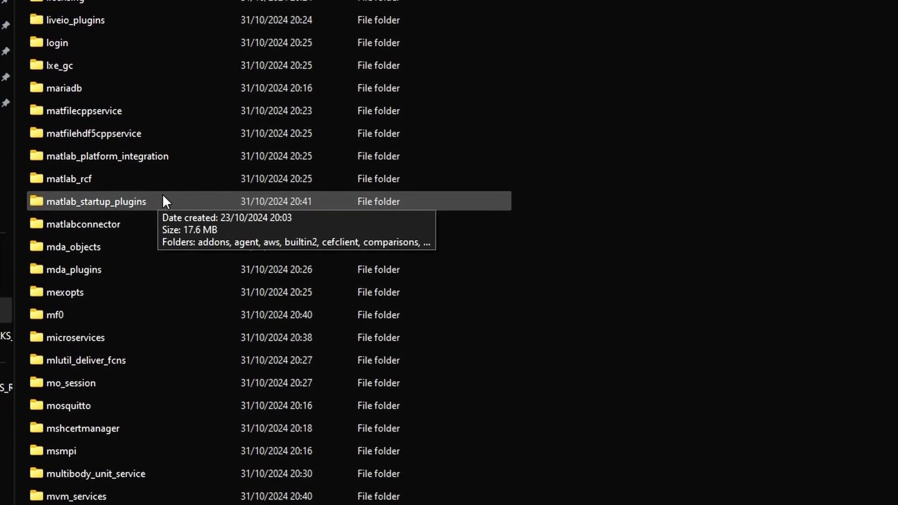
double_click(168, 188)
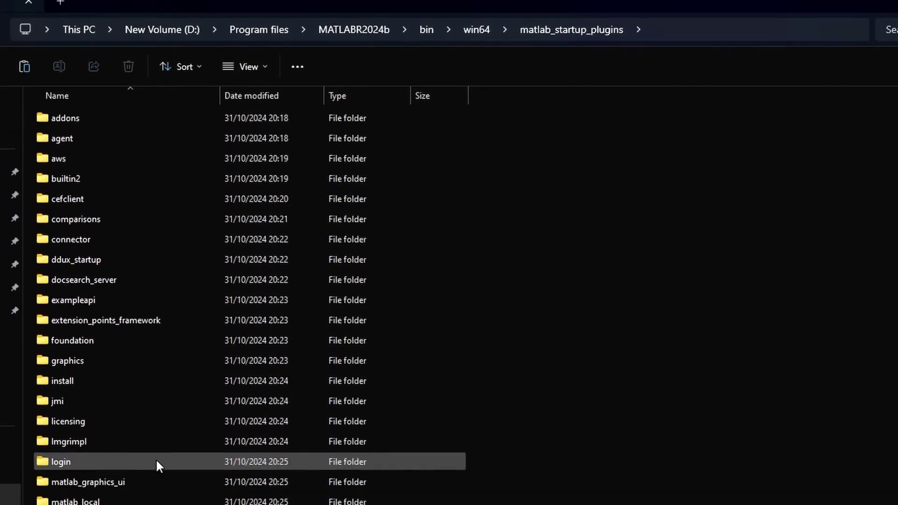
Step: Paste libmwlmgrimpl.dll into lmgrimpl, replacing the existing file
left_click(120, 453)
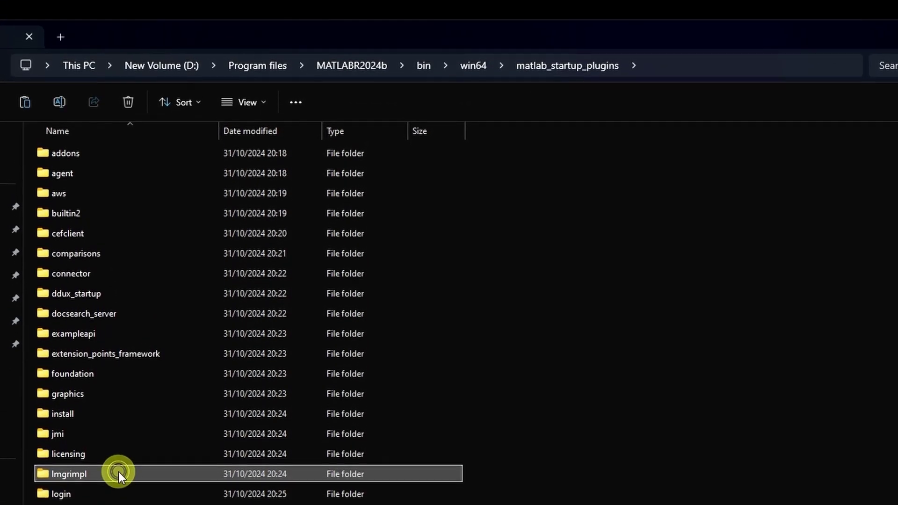
double_click(118, 477)
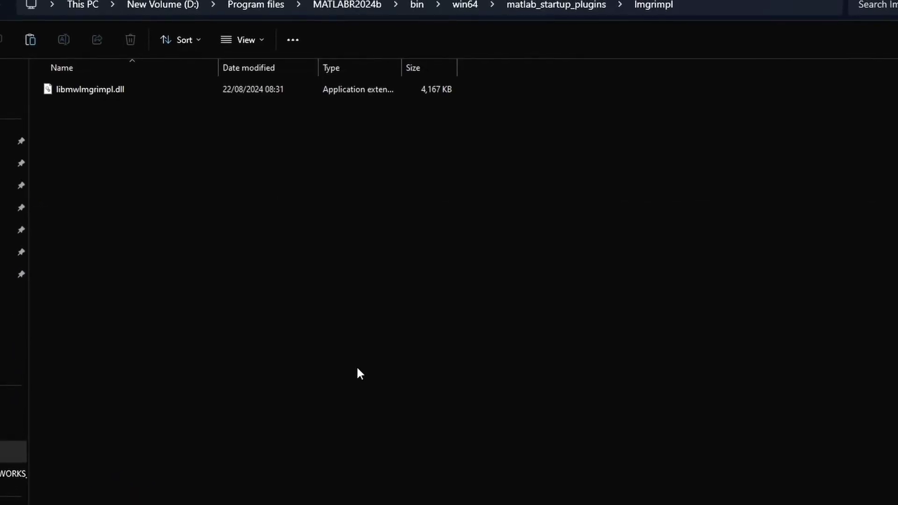
right_click(357, 373)
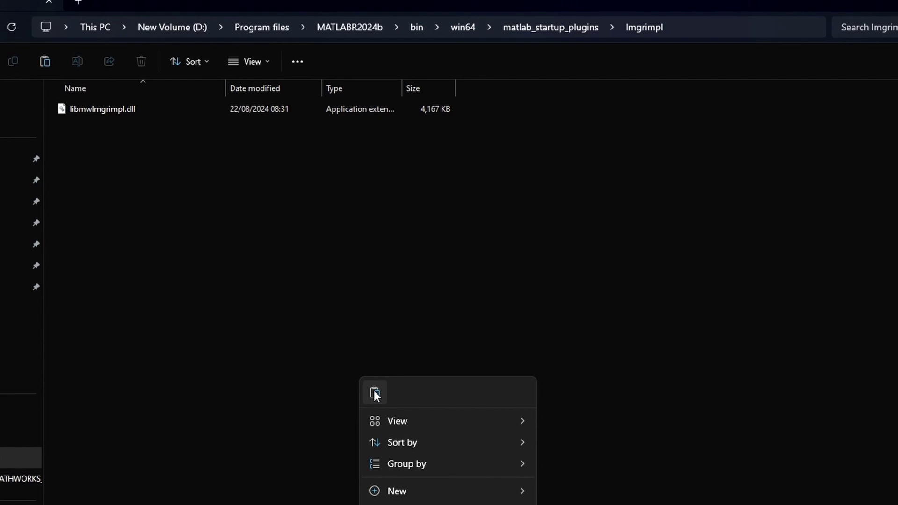
left_click(373, 392)
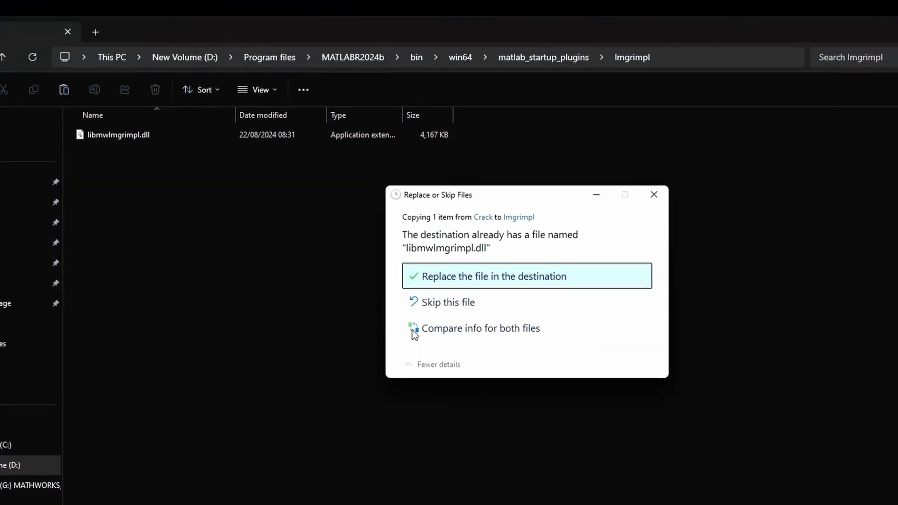
left_click(467, 285)
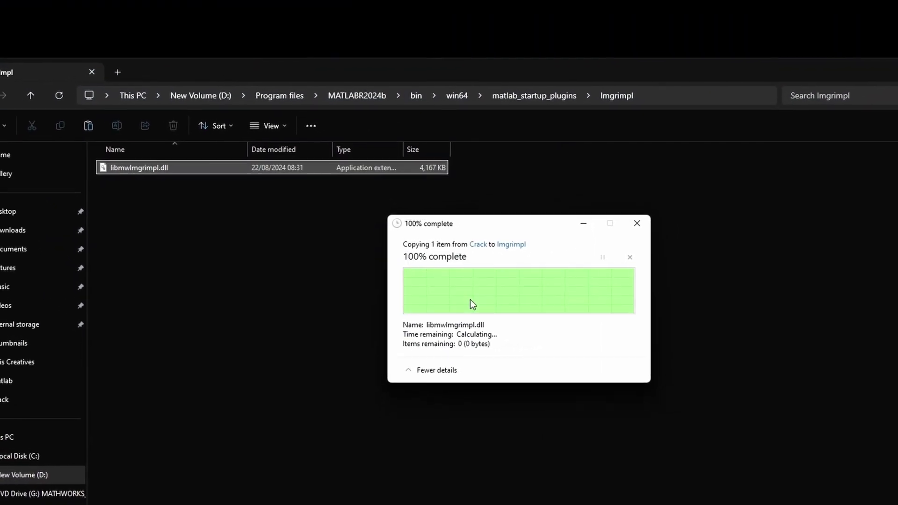